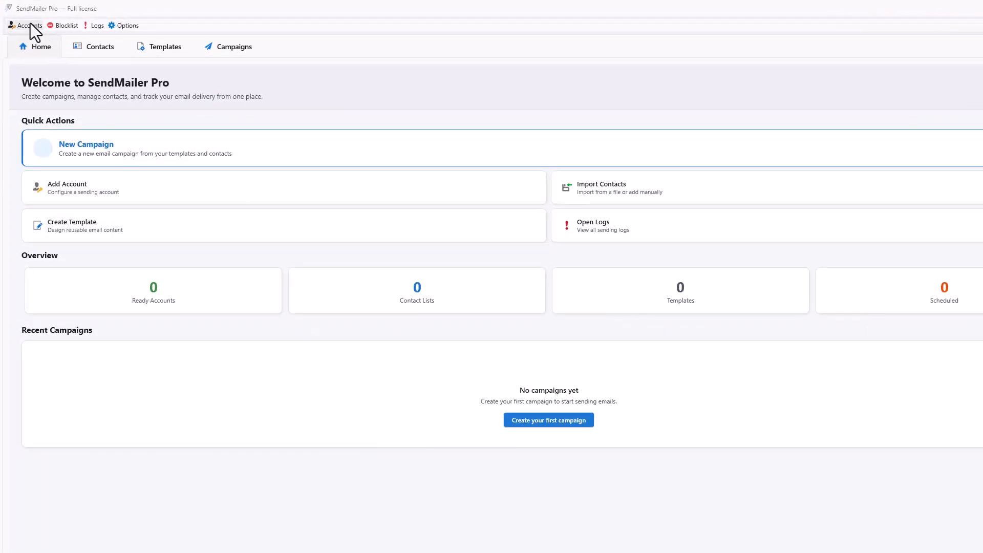
Create a new account named Work with sender name Customer Support and the company support e-mail address.
{"action": "left_click", "coordinate": [29, 24]}
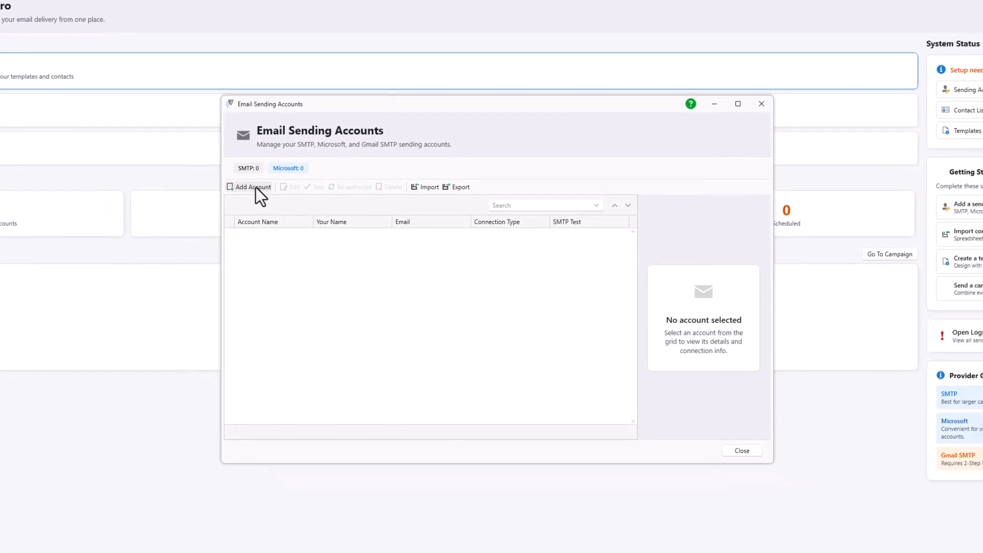
{"action": "left_click", "coordinate": [250, 185]}
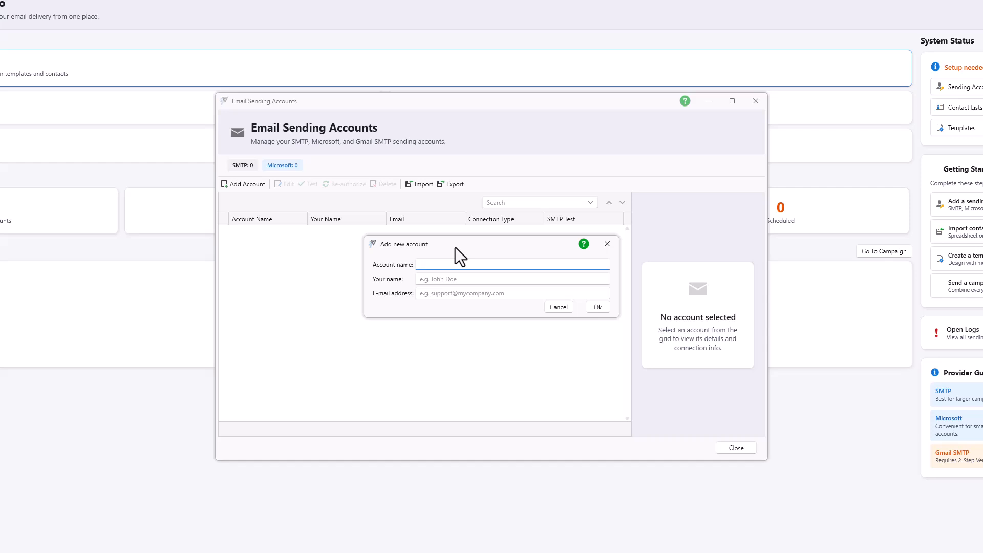
{"action": "type", "text": "Work"}
{"action": "key", "text": "Tab"}
{"action": "type", "text": "Custome"}
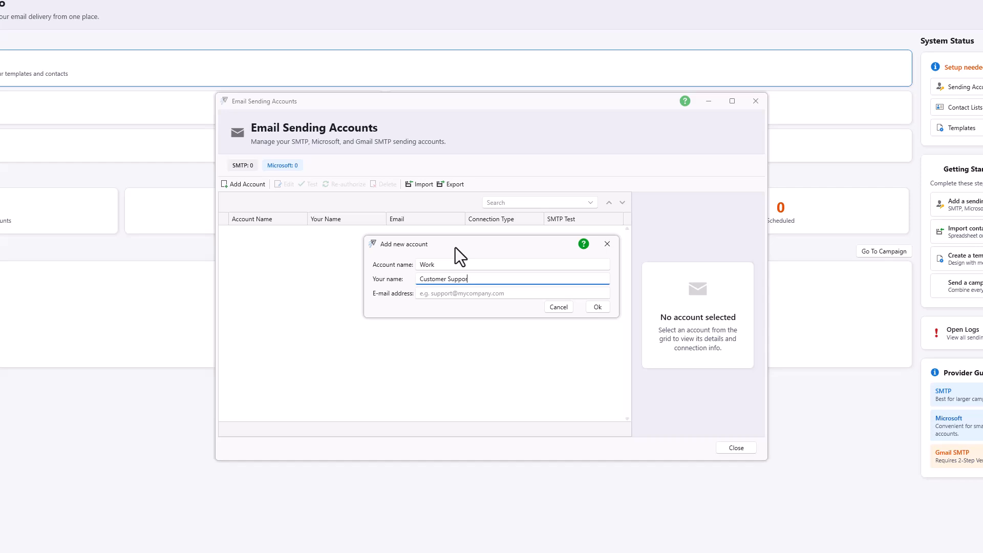
{"action": "type", "text": "r Support"}
{"action": "key", "text": "Tab"}
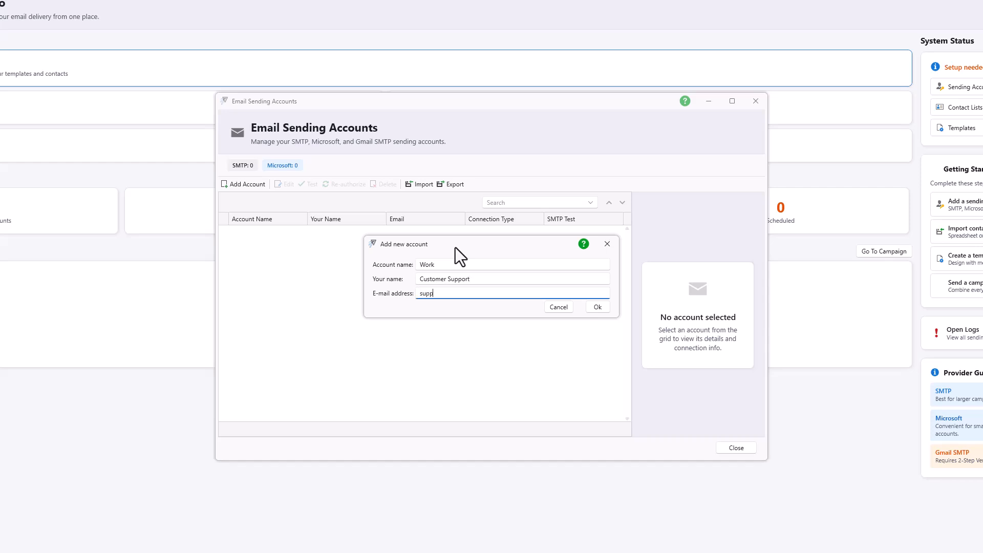
{"action": "left_click", "coordinate": [597, 307]}
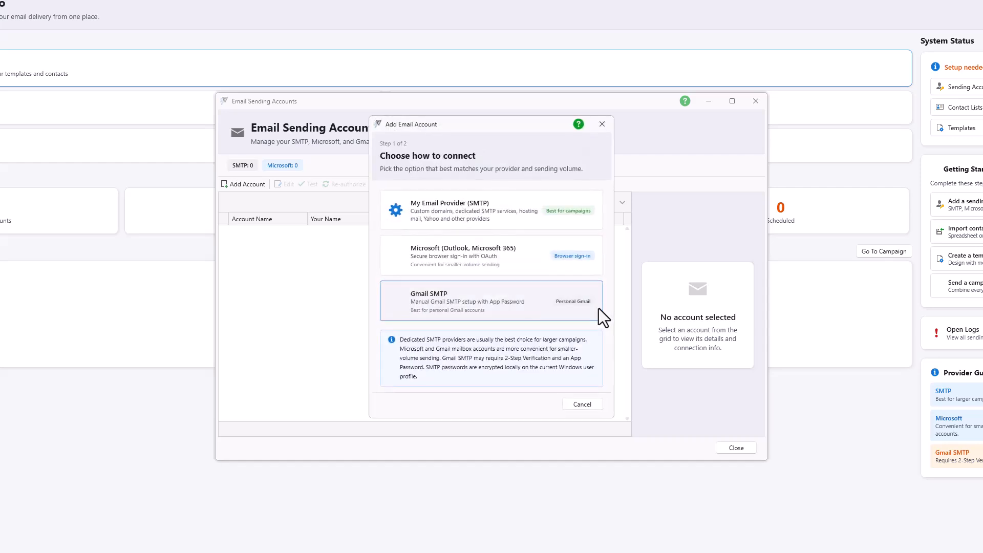
Connect Work through My Email Provider (SMTP) with its password, pass the connection test, and save it.
{"action": "left_click", "coordinate": [479, 215]}
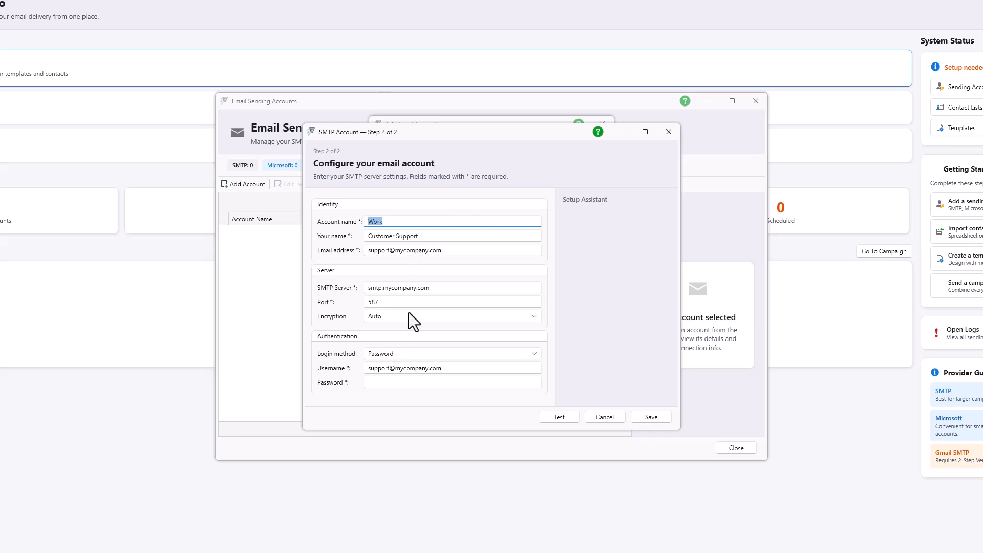
{"action": "left_click", "coordinate": [378, 383]}
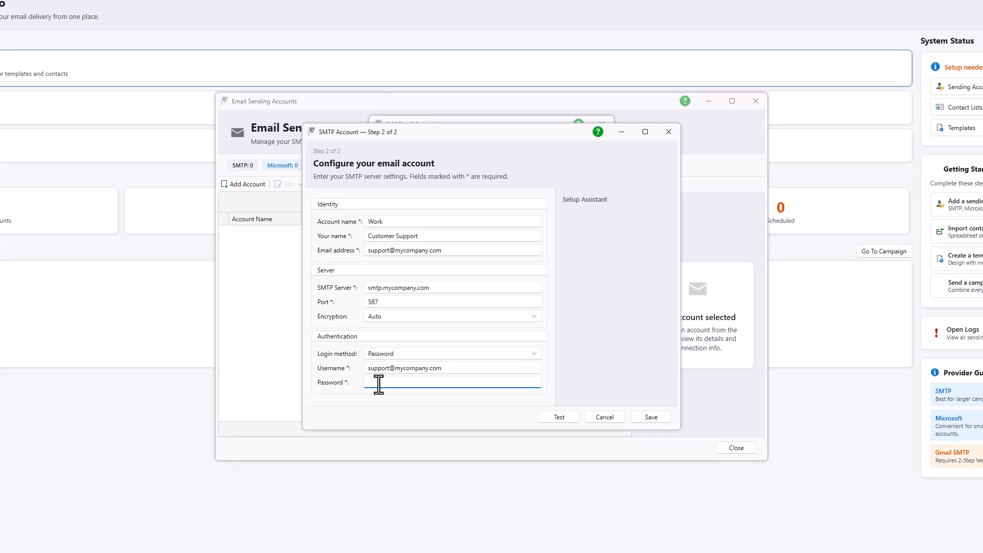
{"action": "type", "text": "•••••••••••••••••"}
{"action": "left_click", "coordinate": [551, 419]}
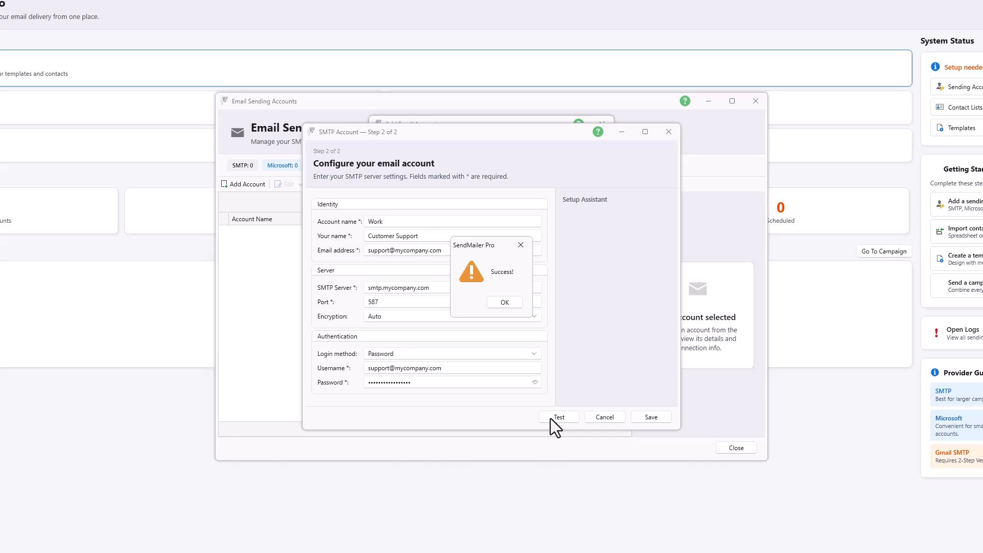
{"action": "left_click", "coordinate": [504, 305]}
{"action": "left_click", "coordinate": [649, 418]}
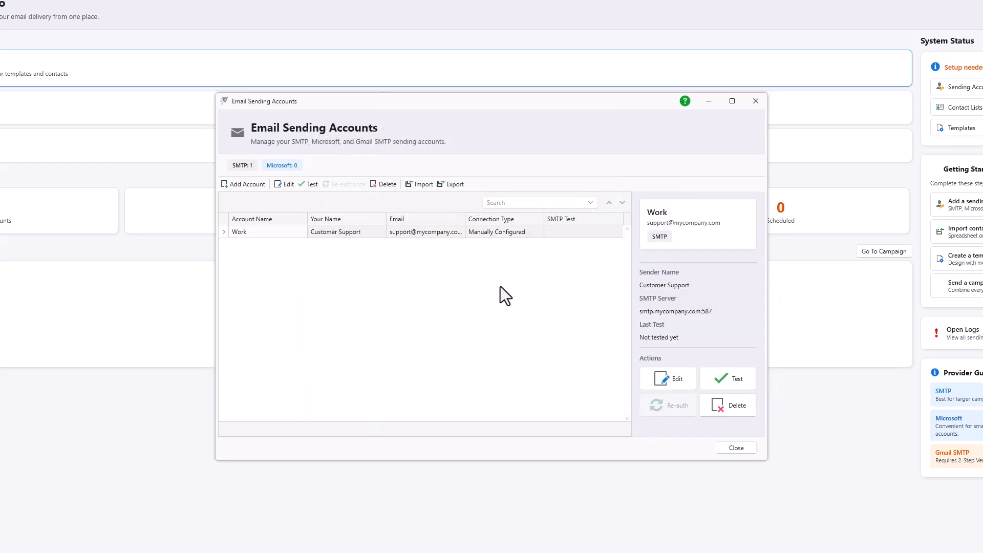
Add a Marketing account with the sender's name and an Outlook address, connecting via Microsoft (Outlook, Microsoft 365).
{"action": "left_click", "coordinate": [244, 185]}
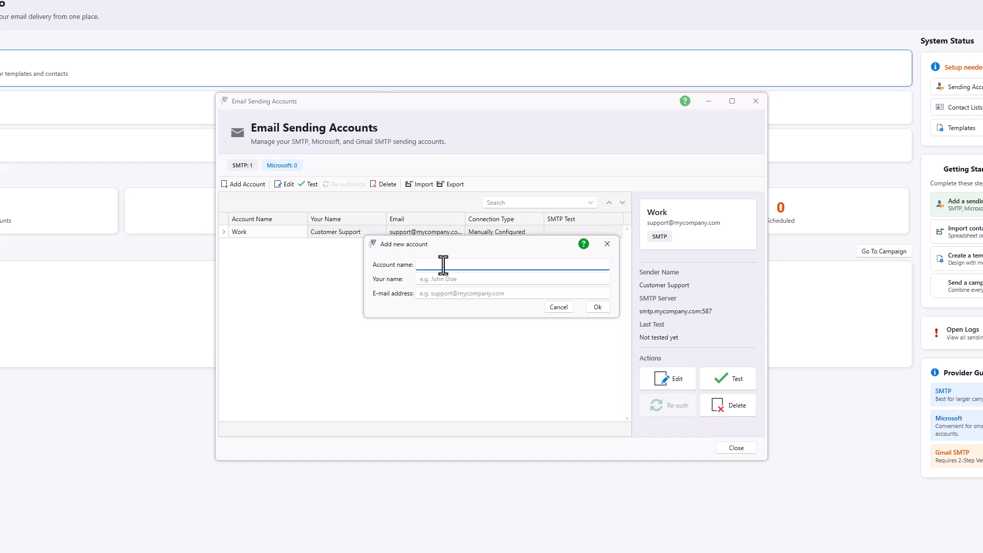
{"action": "type", "text": "Marketing"}
{"action": "key", "text": "Tab"}
{"action": "type", "text": "Joh"}
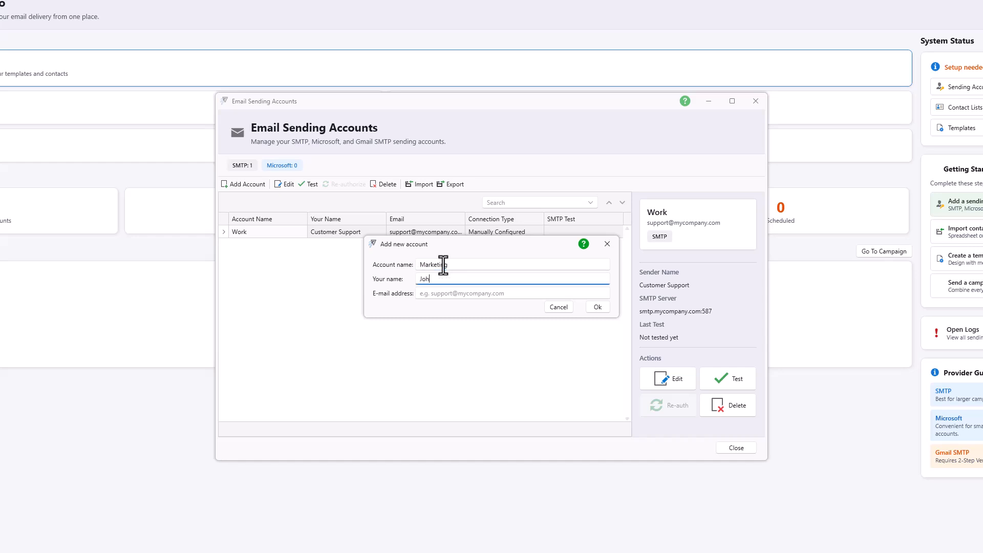
{"action": "type", "text": "n Doe"}
{"action": "key", "text": "Tab"}
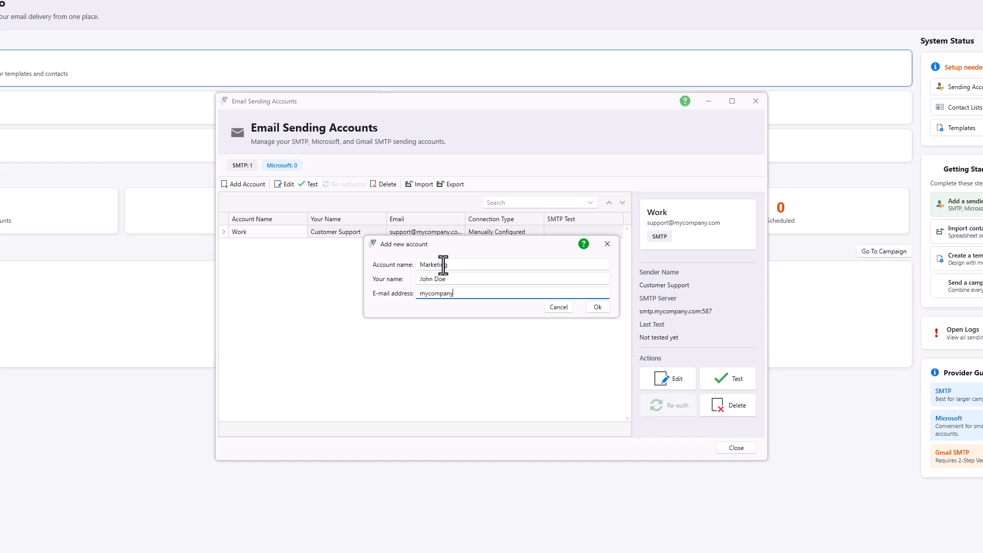
{"action": "left_click", "coordinate": [594, 308]}
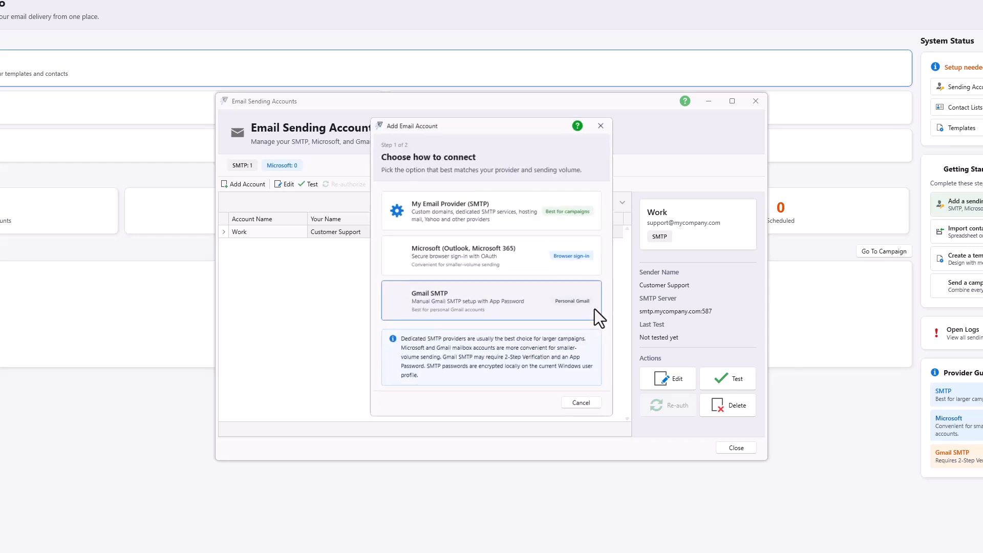
{"action": "left_click", "coordinate": [442, 259]}
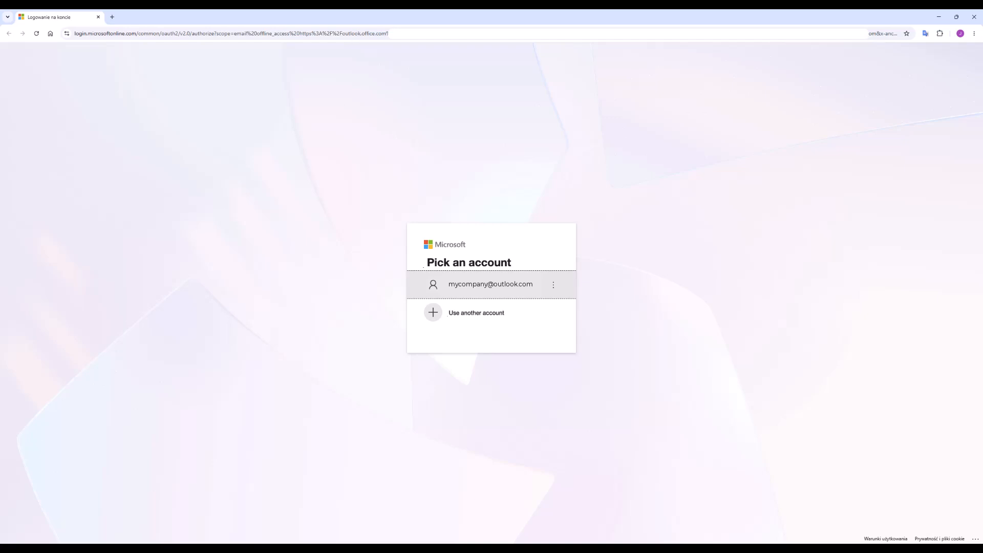
Pick the existing saved Outlook account to authorise the sign-in.
{"action": "left_click", "coordinate": [470, 285]}
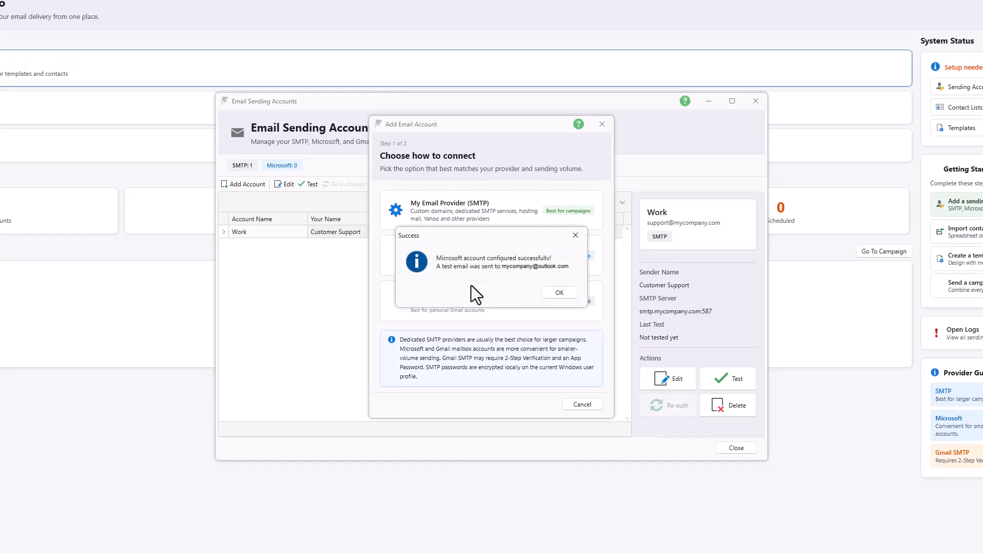
Acknowledge the Microsoft configuration success message to close the wizard.
{"action": "left_click", "coordinate": [560, 292]}
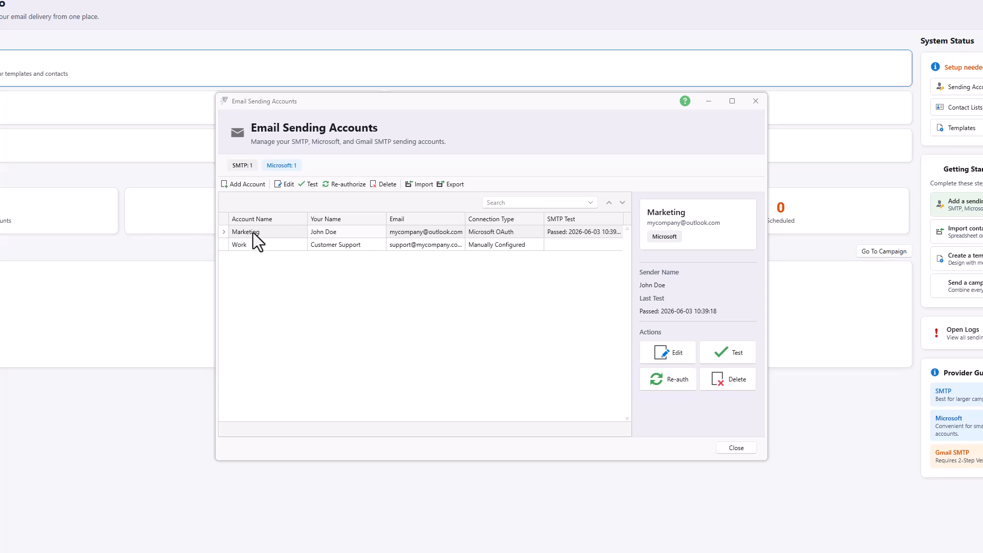
Add a Newsletter account with the sender's name and a Gmail address, choosing Gmail SMTP as connection.
{"action": "left_click", "coordinate": [230, 184]}
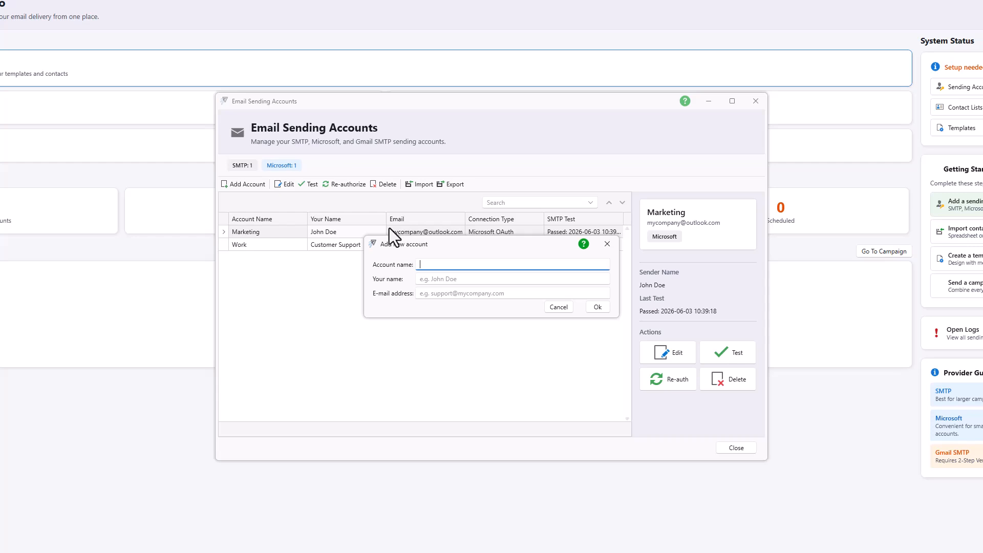
{"action": "type", "text": "Newsletter"}
{"action": "key", "text": "Tab"}
{"action": "type", "text": "Jo"}
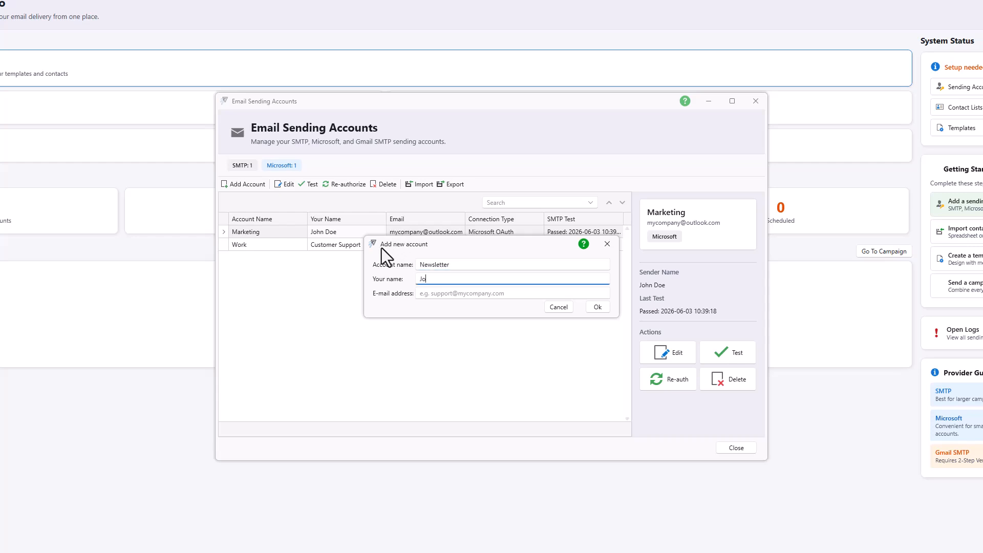
{"action": "type", "text": "hn Doe"}
{"action": "key", "text": "Tab"}
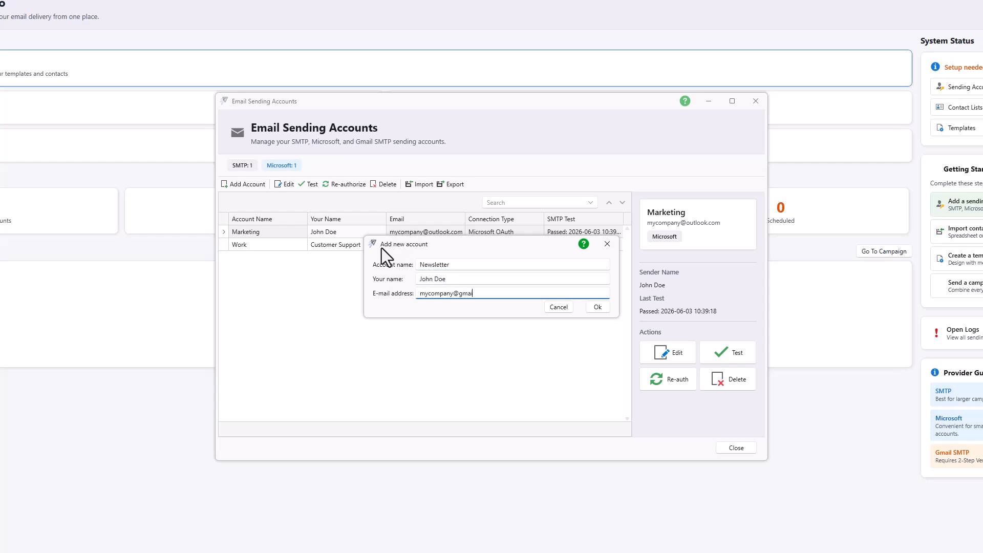
{"action": "left_click", "coordinate": [595, 308]}
{"action": "left_click", "coordinate": [501, 309]}
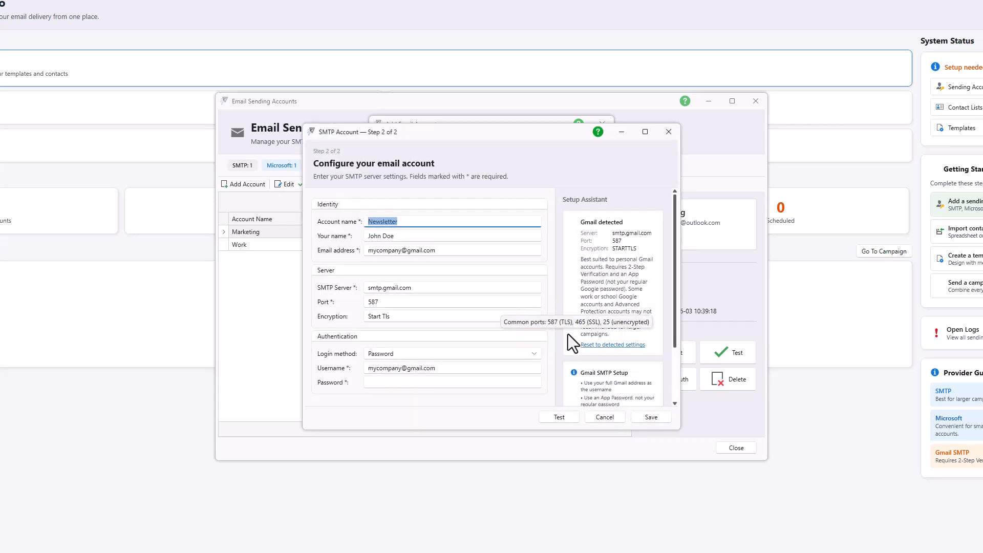
{"action": "scroll", "coordinate": [628, 354], "scroll_direction": "down", "scroll_amount": 3}
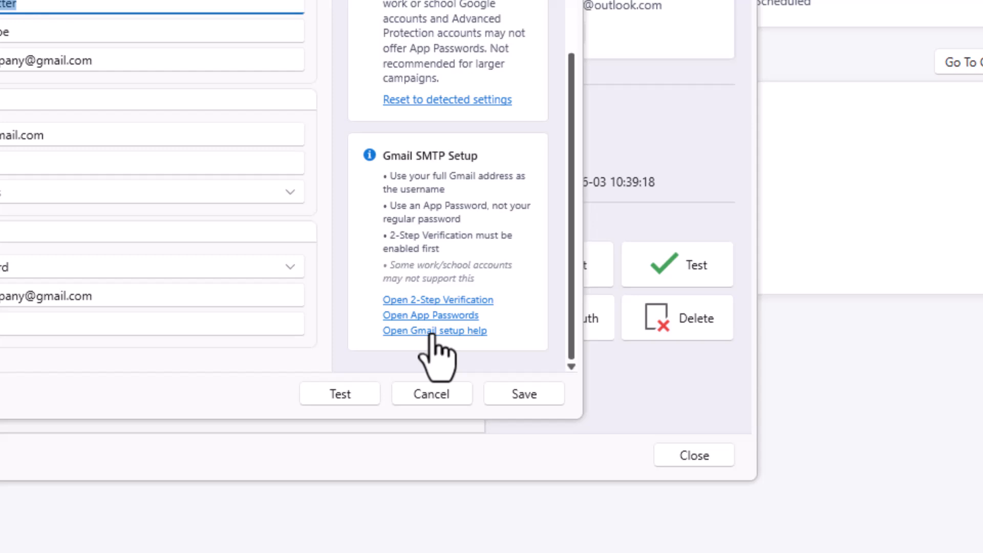
Enter the Gmail app password, pass the SMTP connection test, and save the Newsletter account.
{"action": "left_click", "coordinate": [5, 326]}
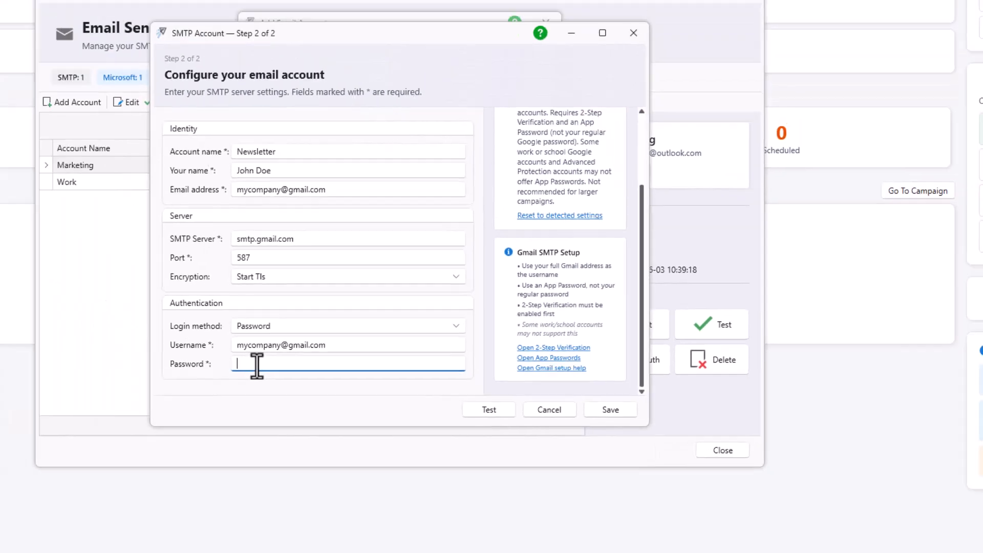
{"action": "type", "text": "•••••••••••"}
{"action": "left_click", "coordinate": [562, 417]}
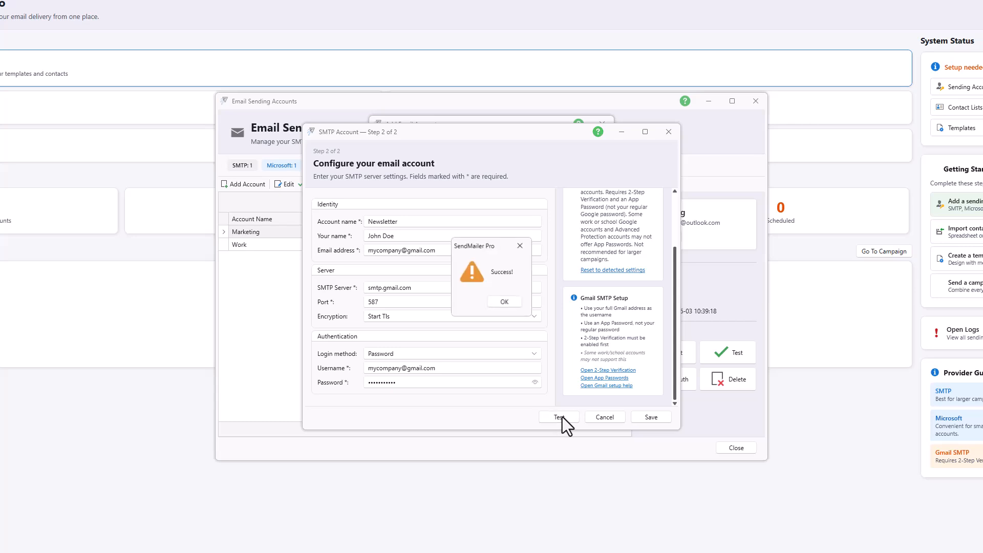
{"action": "left_click", "coordinate": [505, 302]}
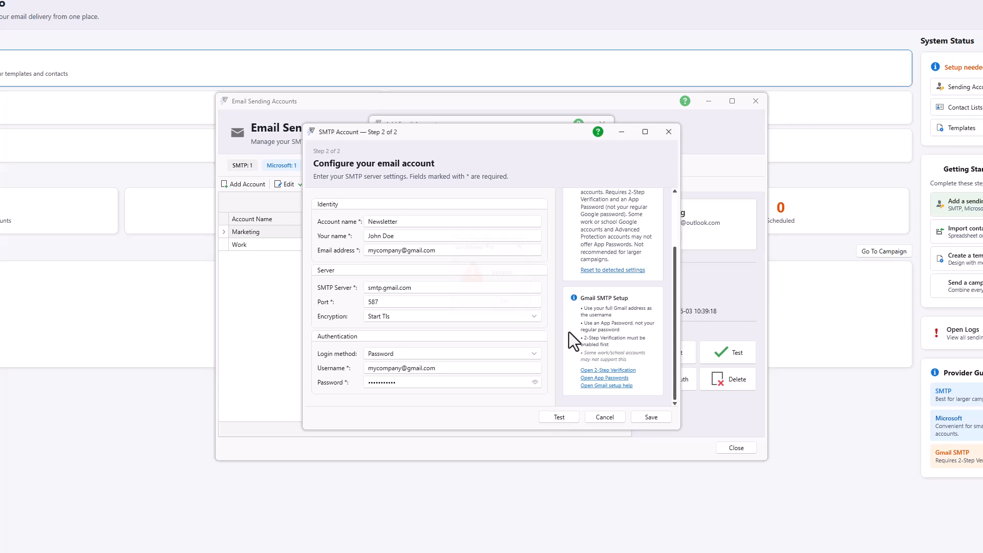
{"action": "left_click", "coordinate": [656, 420]}
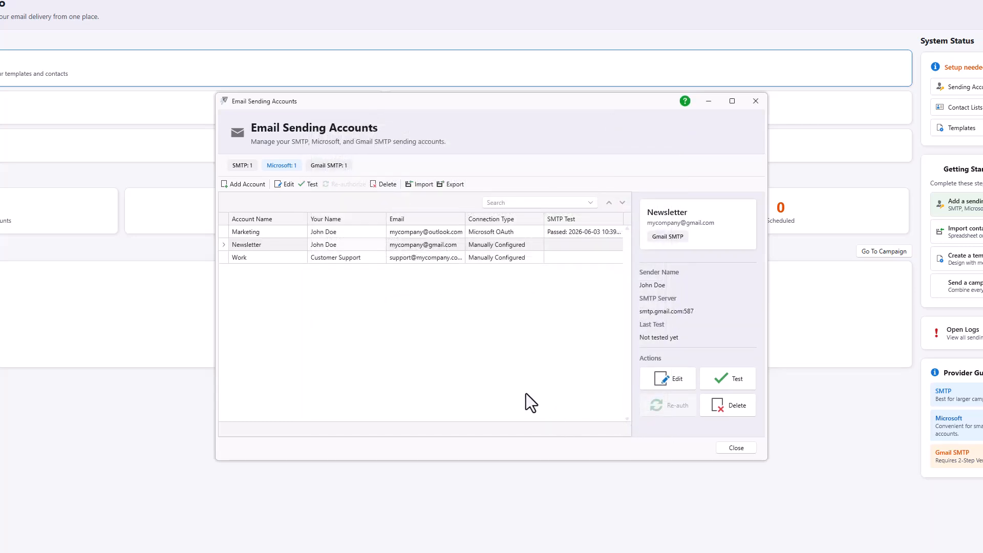